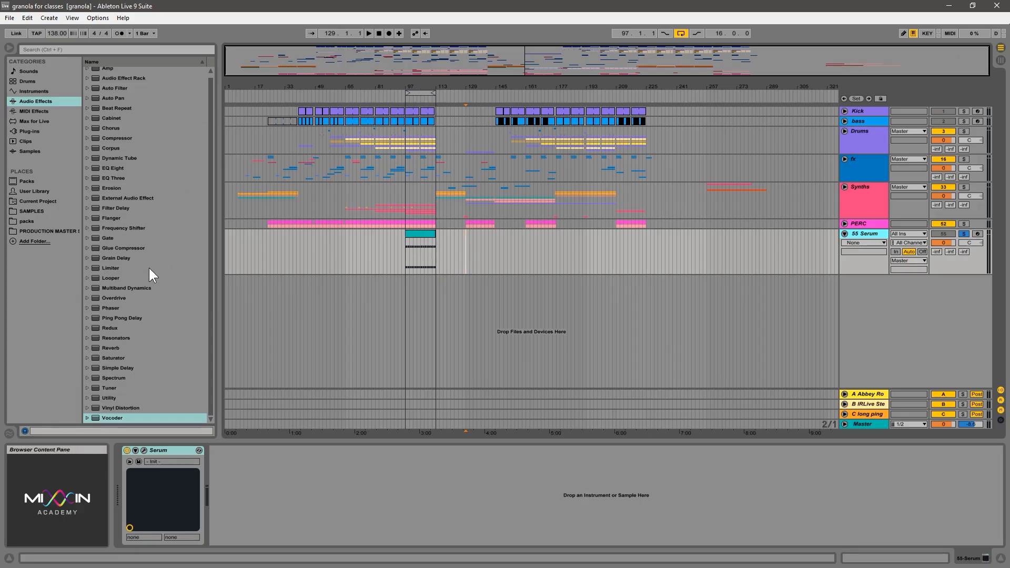
- Add a Simple Delay after Serum with its delay times synced to beat 4
drag(121, 366, 269, 489)
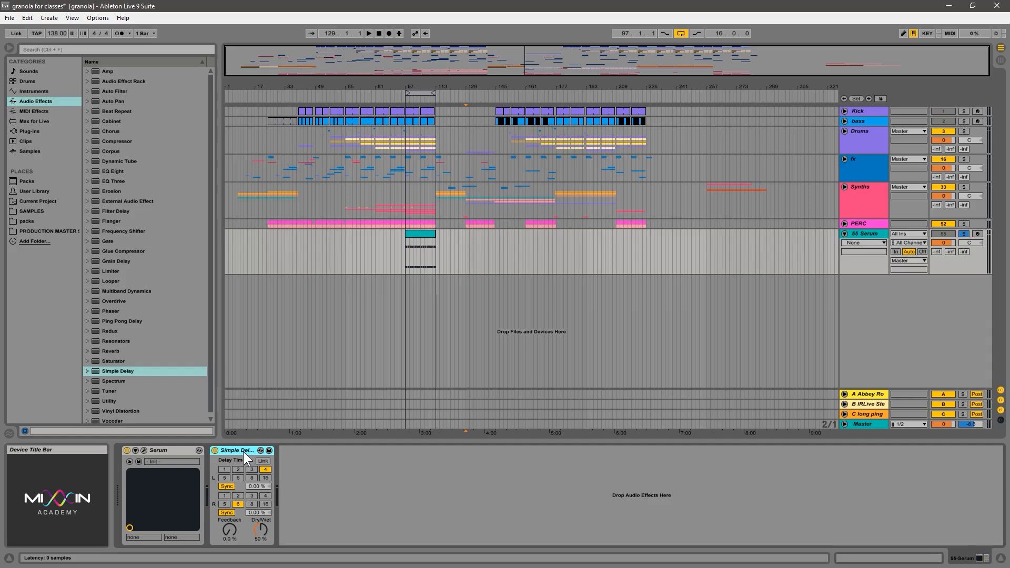
click(266, 496)
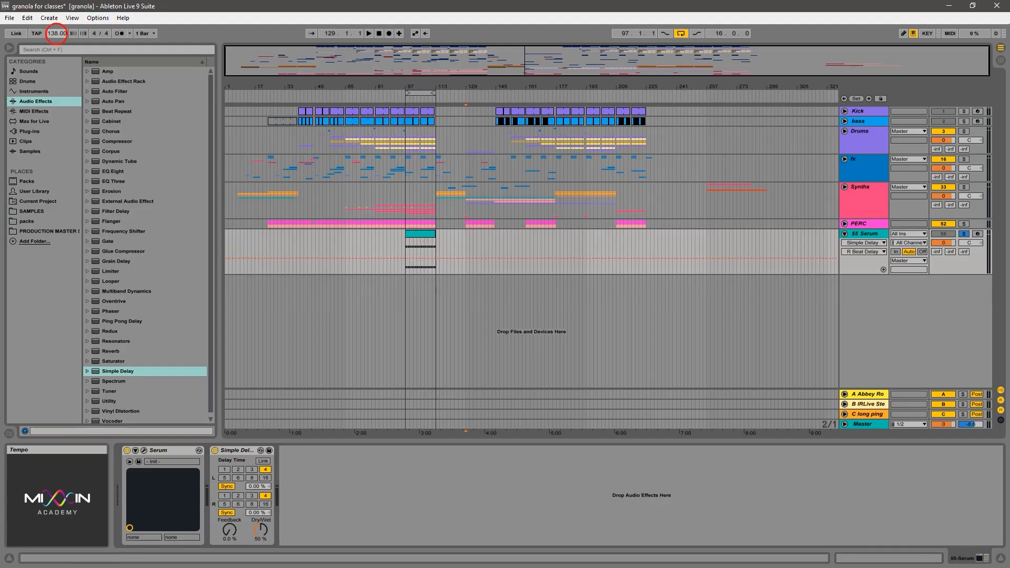
click(248, 452)
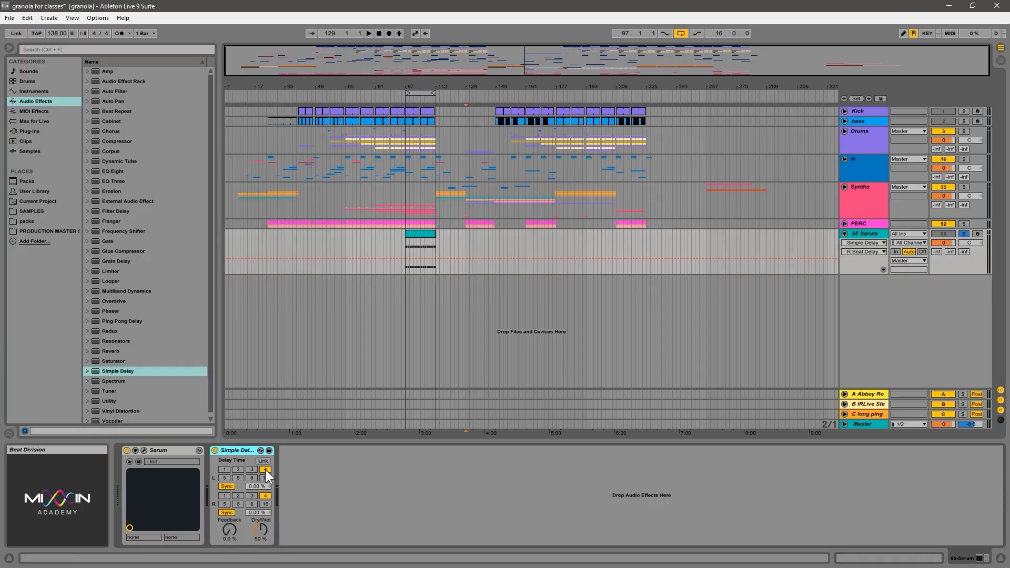
click(229, 530)
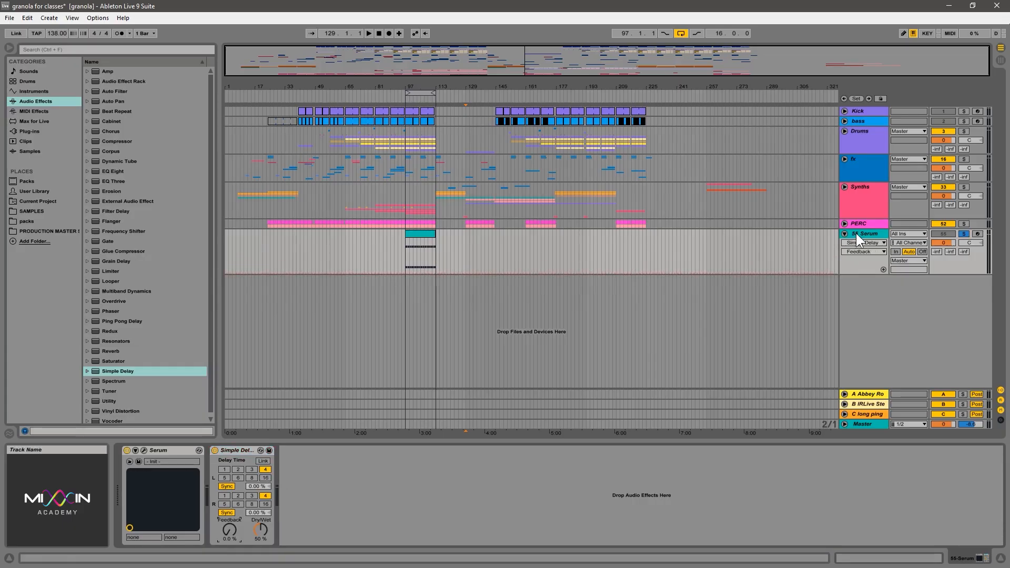
- Open Serum's window and raise the Simple Delay feedback
click(857, 234)
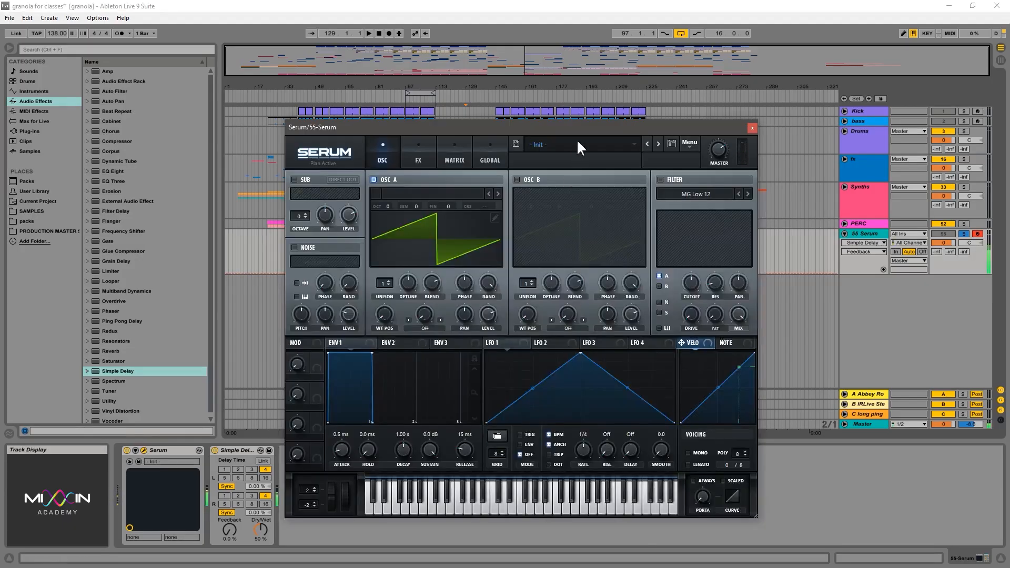
drag(577, 123, 514, 44)
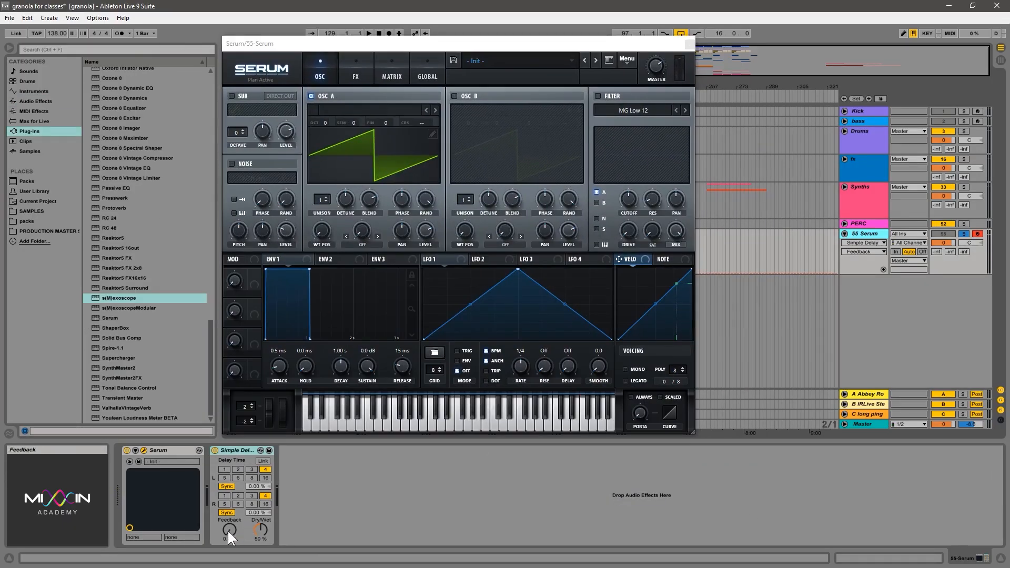
drag(229, 532, 229, 516)
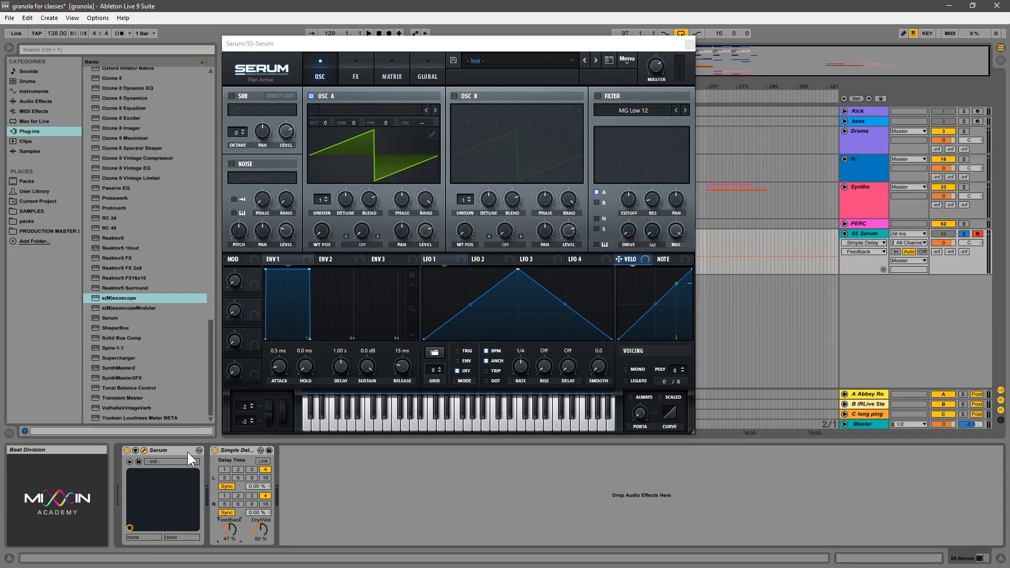
mouse_move(232, 531)
mouse_down()
mouse_move(232, 519)
mouse_move(232, 535)
mouse_up()
- Play notes to hear the echoes, then switch on Serum's MG Low 12 filter
click(420, 430)
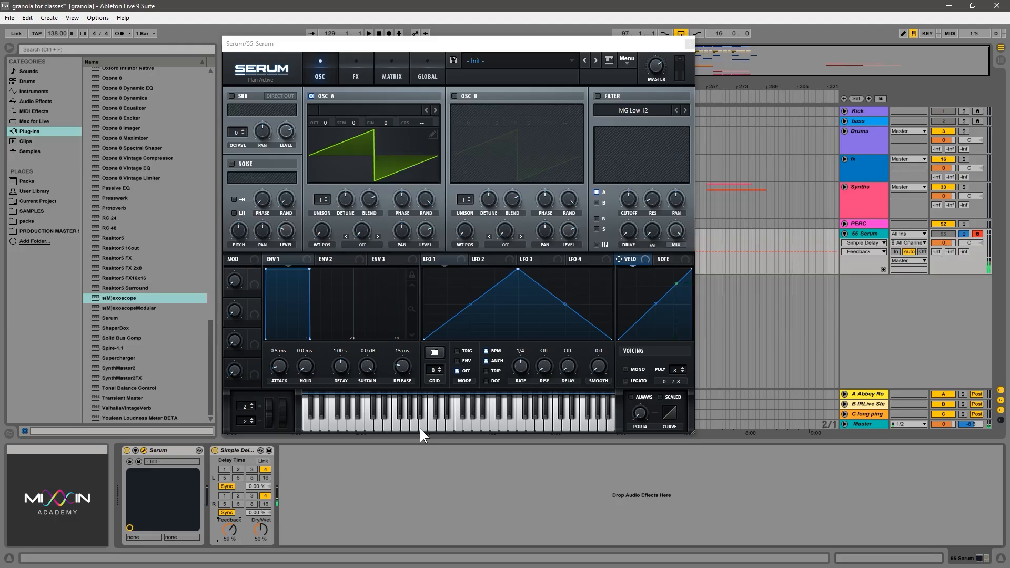
click(420, 430)
click(598, 96)
click(628, 198)
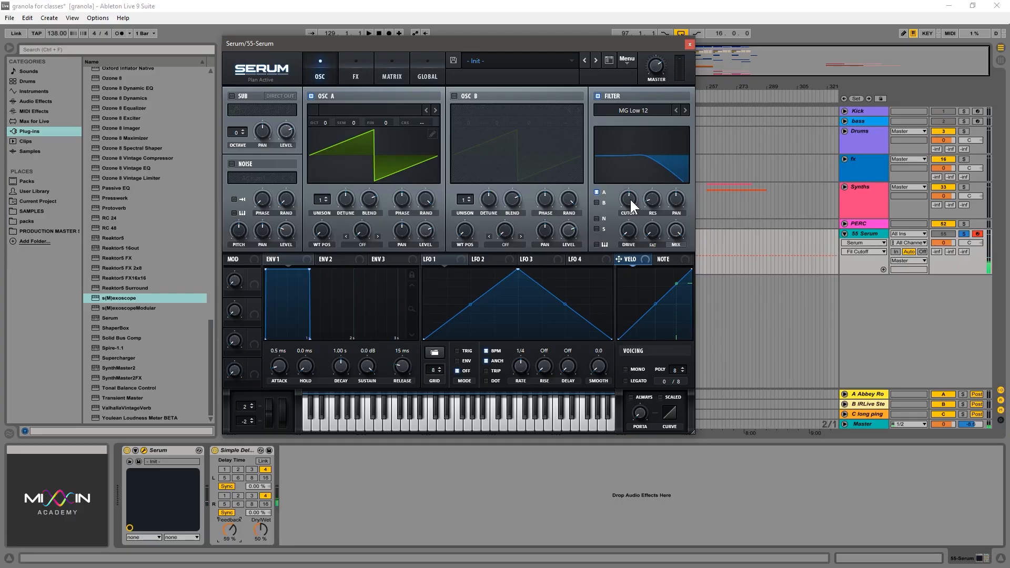
- Raise Serum's filter cutoff and set both Simple Delay times to beat 6
drag(630, 198, 633, 179)
click(238, 478)
click(238, 504)
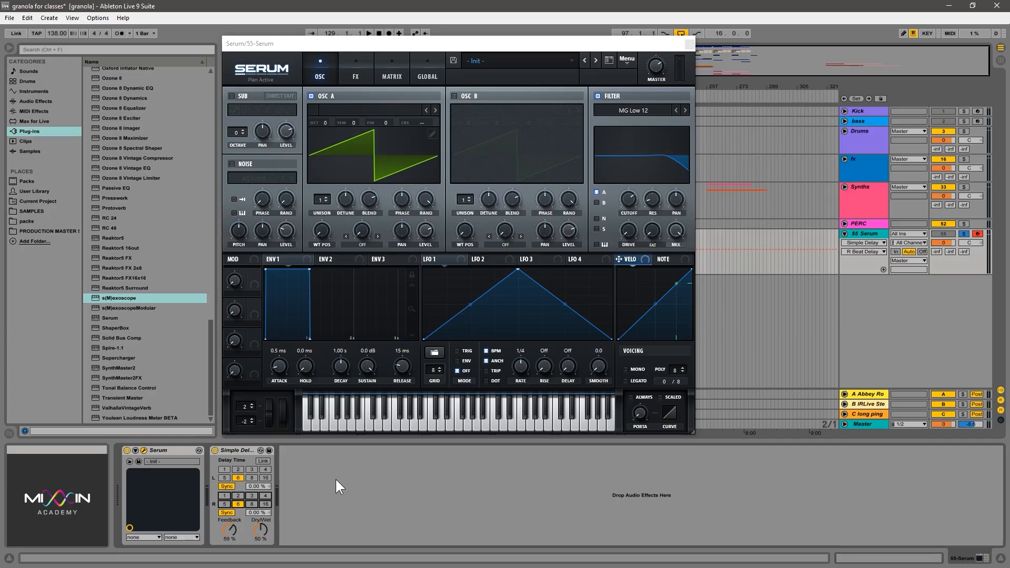
- Try beat 8 on both delay channels, then settle both on beat 2
click(252, 478)
click(252, 504)
click(238, 469)
click(239, 496)
click(362, 473)
- Audition different delay feedback levels and settle at 35 %
drag(229, 530, 229, 550)
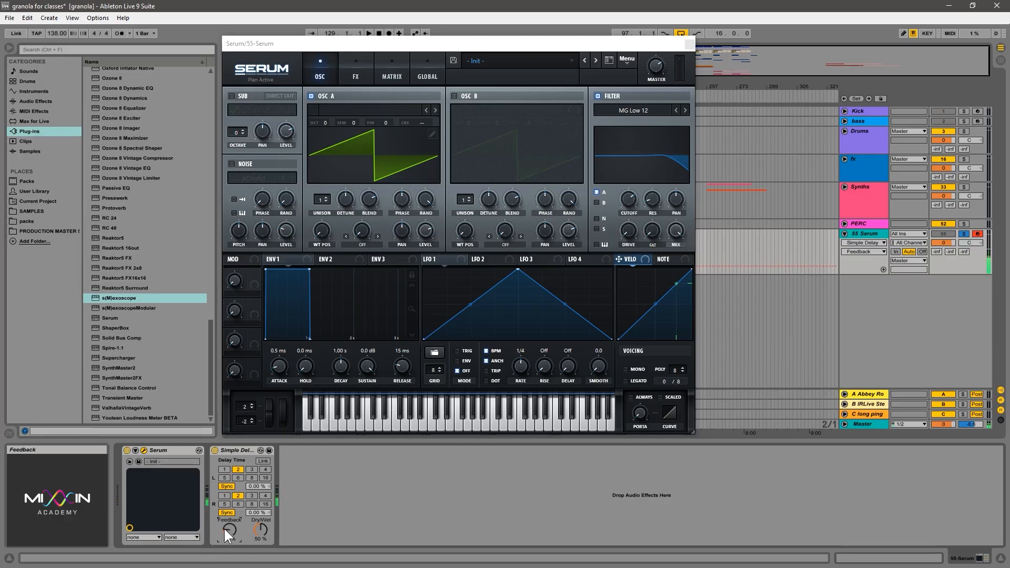
drag(230, 531, 229, 504)
drag(228, 518, 227, 540)
- Try millisecond delay times of 136 ms and 15 ms, with Link on and then off
click(226, 512)
click(227, 487)
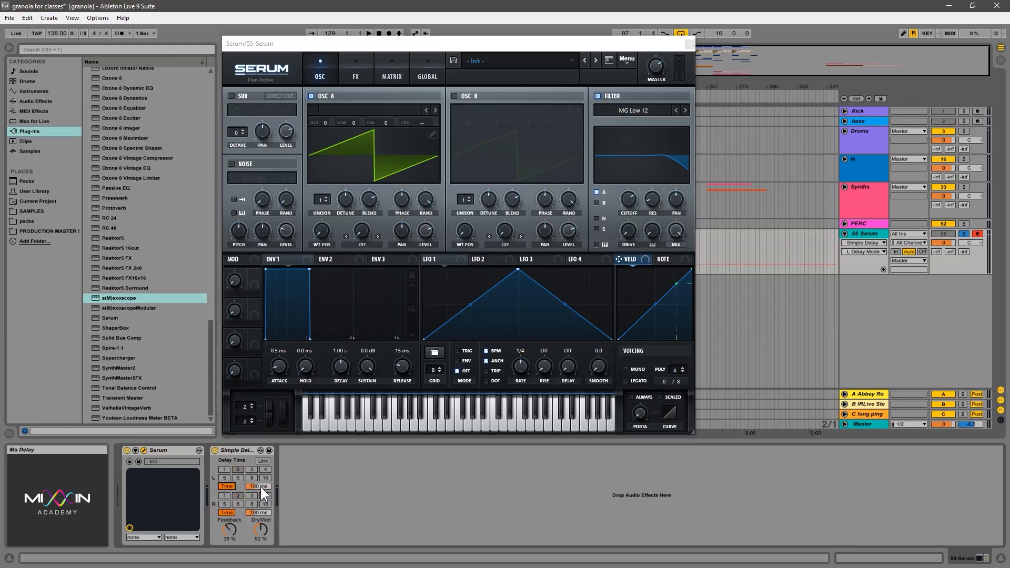
drag(261, 487, 266, 516)
click(266, 460)
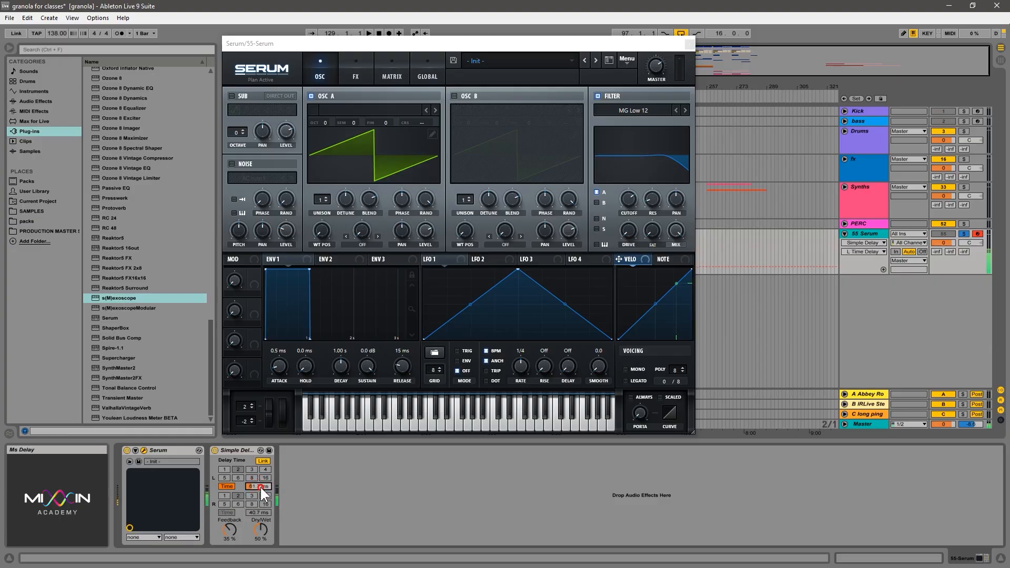
drag(261, 488, 261, 506)
click(262, 460)
- Return both delay channels to synced beats, left at 2 and right at 4
click(228, 485)
click(226, 512)
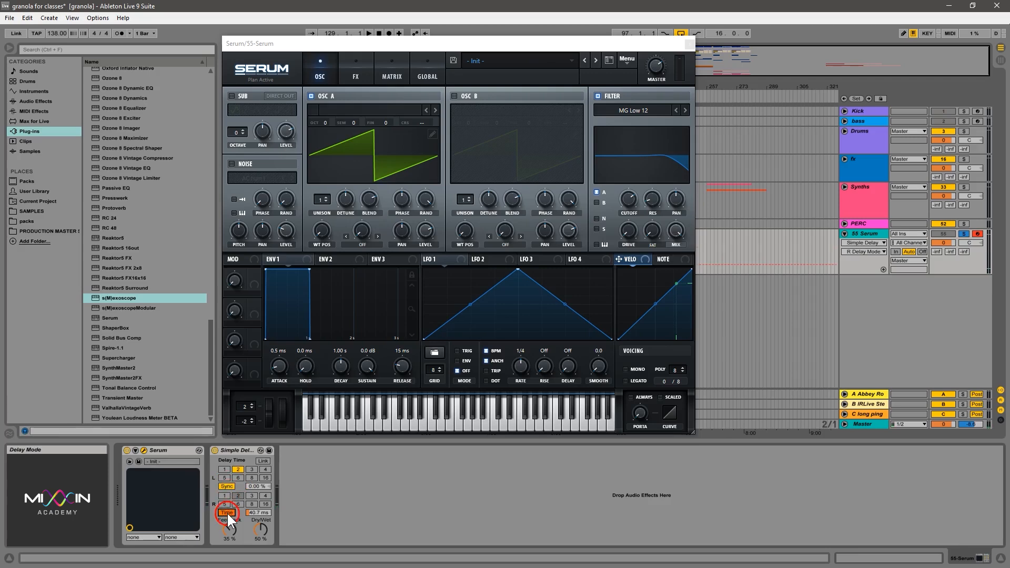
click(266, 495)
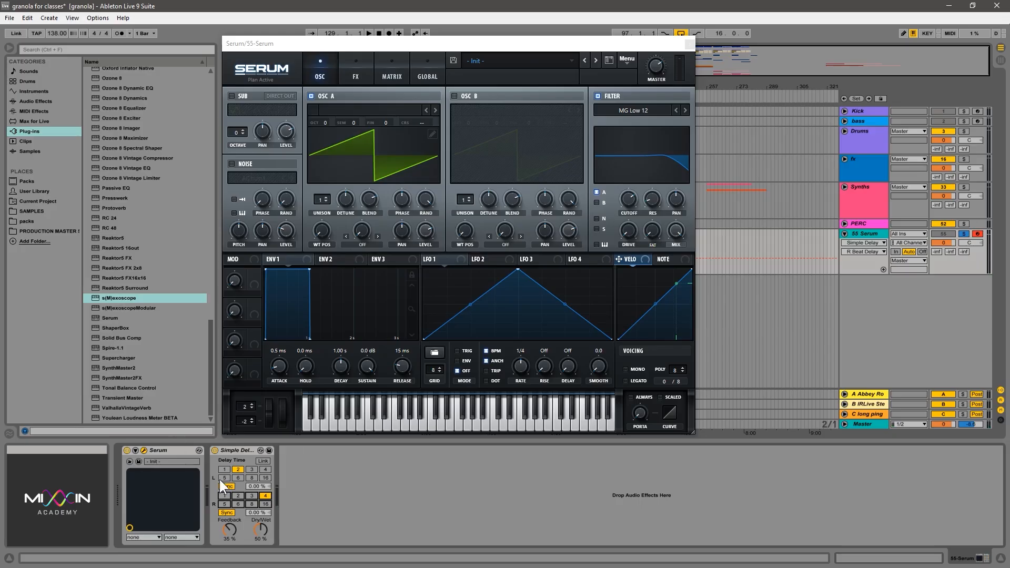
- Delete the Simple Delay from the Serum track's device chain
click(244, 450)
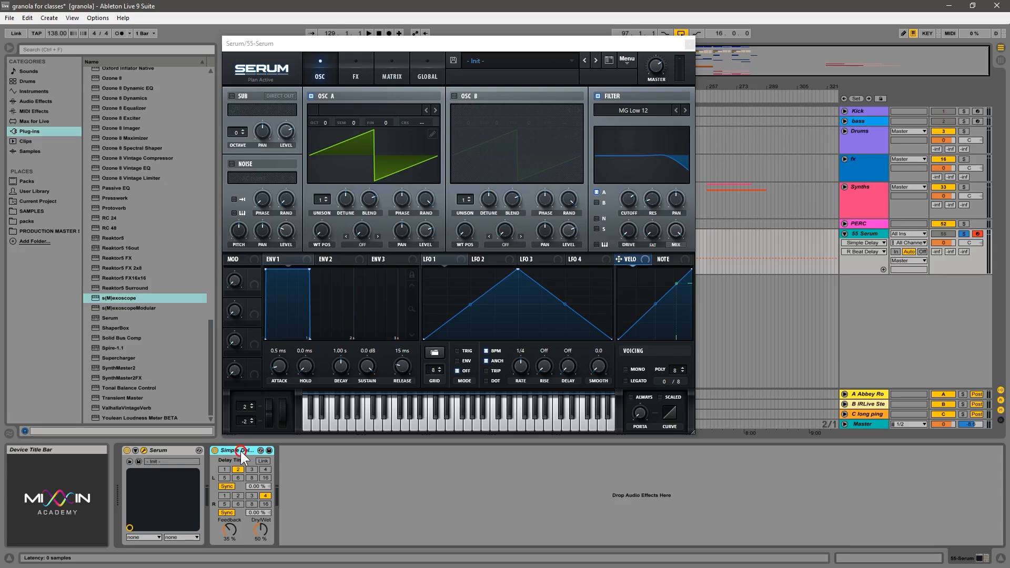
key(Delete)
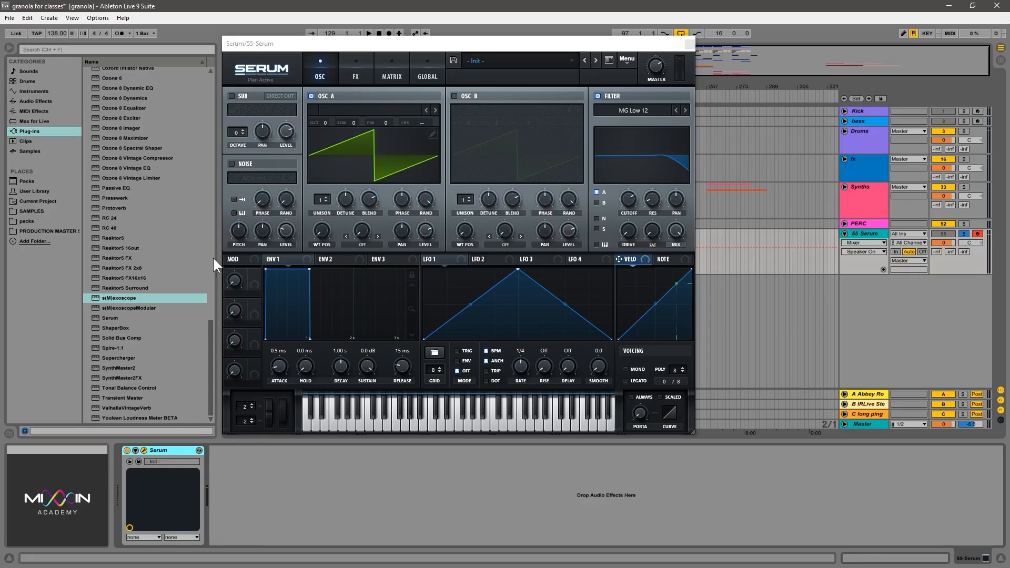
click(38, 100)
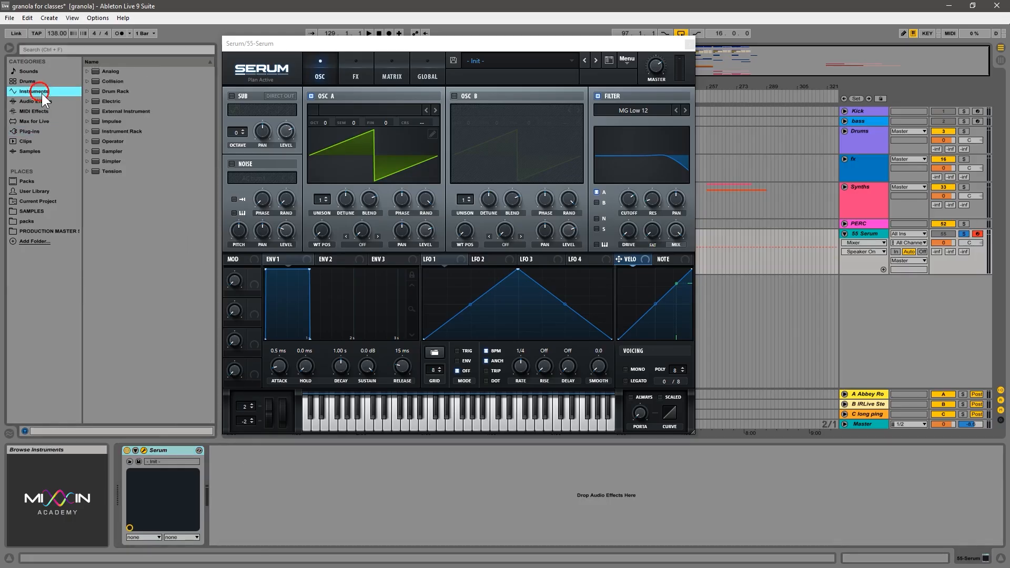
- Add a Reverb after Serum and set its Dry/Wet to 52 %
drag(106, 346, 290, 503)
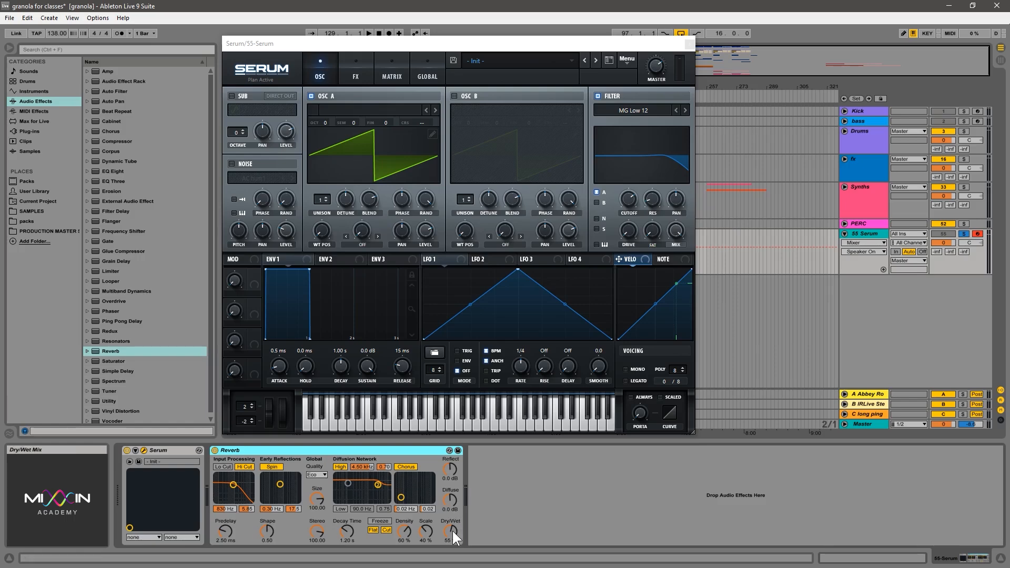
drag(452, 532, 451, 532)
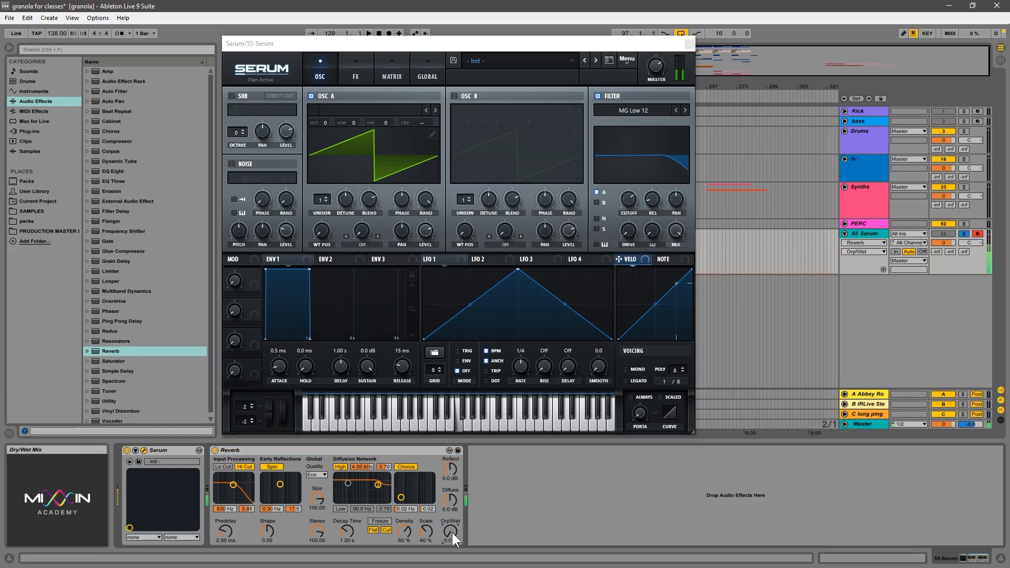
drag(451, 531, 452, 506)
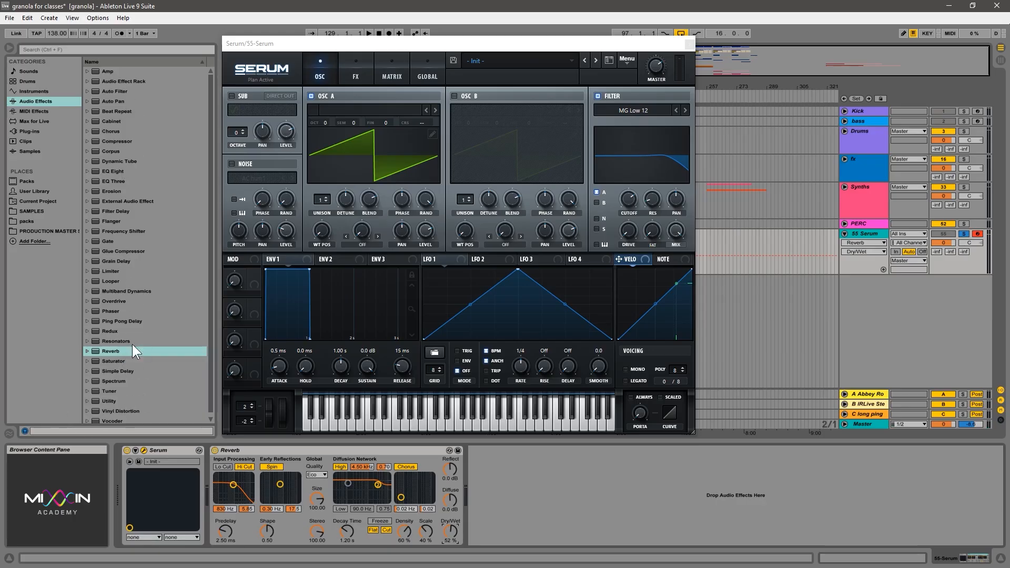
- Add a Simple Delay after the Reverb, take the Reverb to 0 % and the delay to 43 % wet
drag(115, 371, 507, 490)
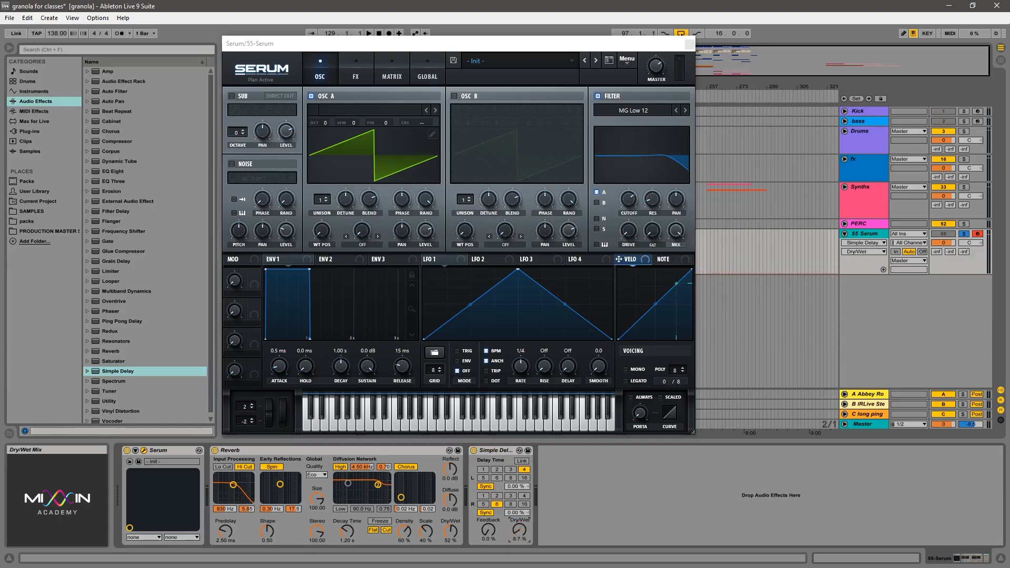
drag(519, 531, 523, 535)
drag(450, 531, 451, 547)
drag(517, 544, 530, 518)
drag(519, 529, 488, 521)
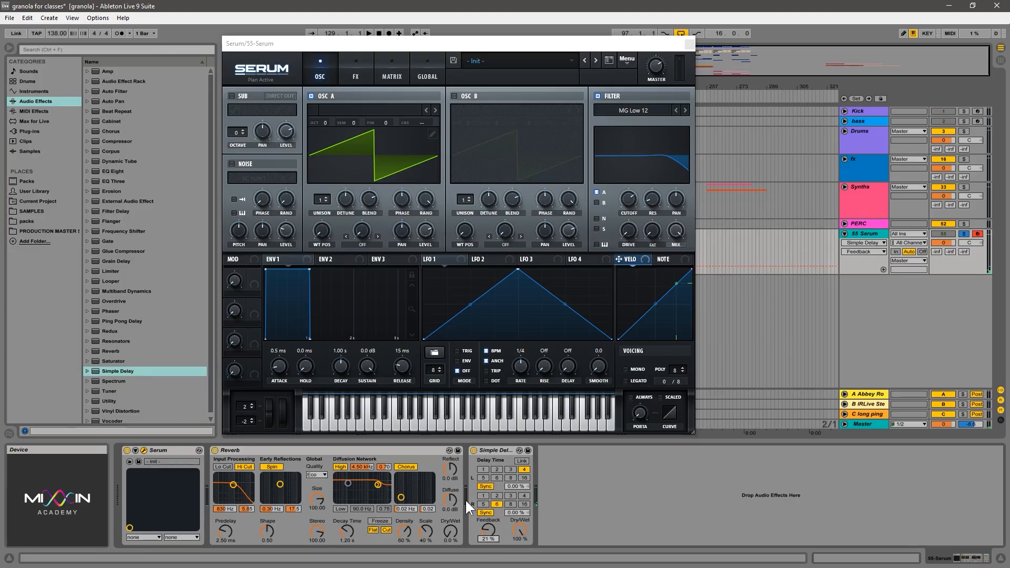
mouse_move(520, 530)
mouse_down()
mouse_move(520, 548)
mouse_move(520, 514)
mouse_move(522, 535)
mouse_up()
mouse_move(519, 532)
mouse_down()
mouse_move(519, 500)
mouse_move(517, 550)
mouse_up()
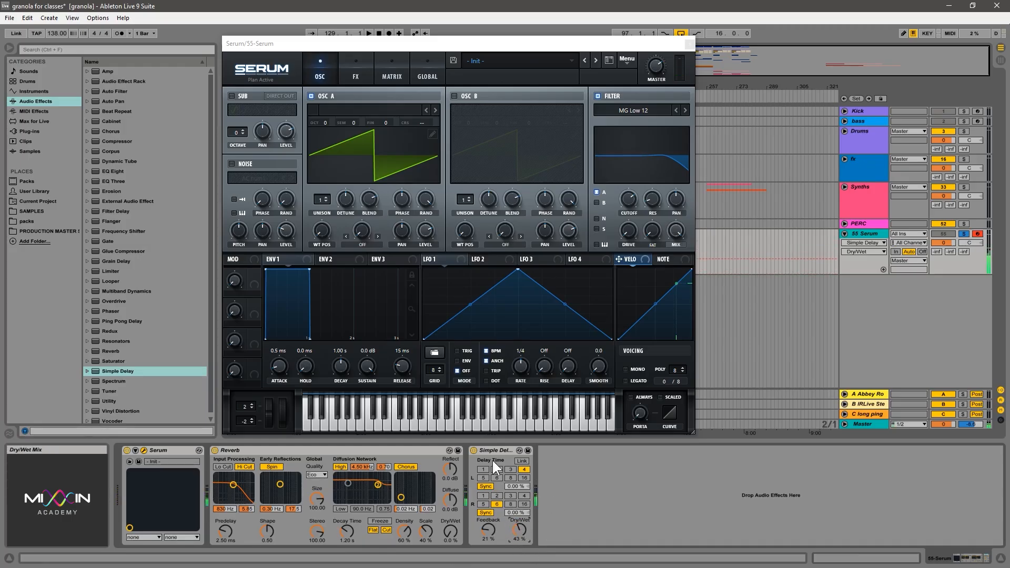
- Delete the Simple Delay and lower the Reverb's Dry/Wet to about 4.8 %
click(473, 450)
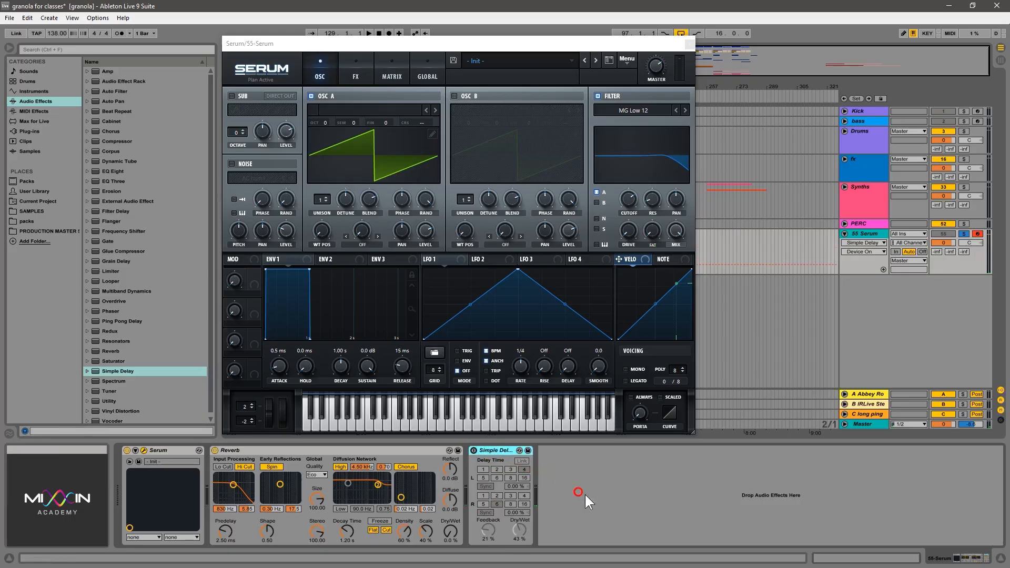
key(Delete)
mouse_move(450, 531)
mouse_down()
mouse_move(453, 505)
mouse_move(450, 513)
mouse_up()
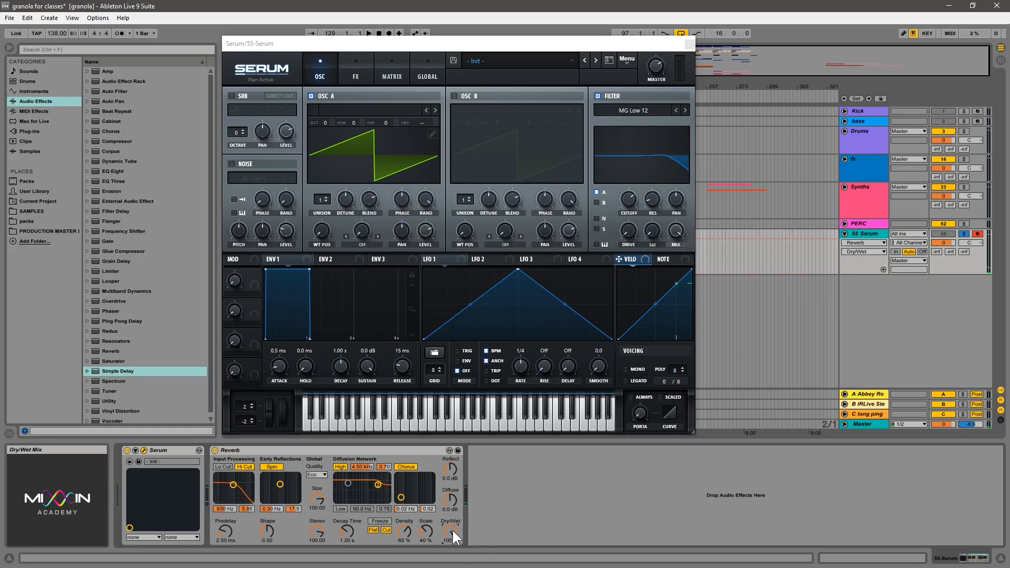
drag(453, 531, 453, 550)
click(317, 453)
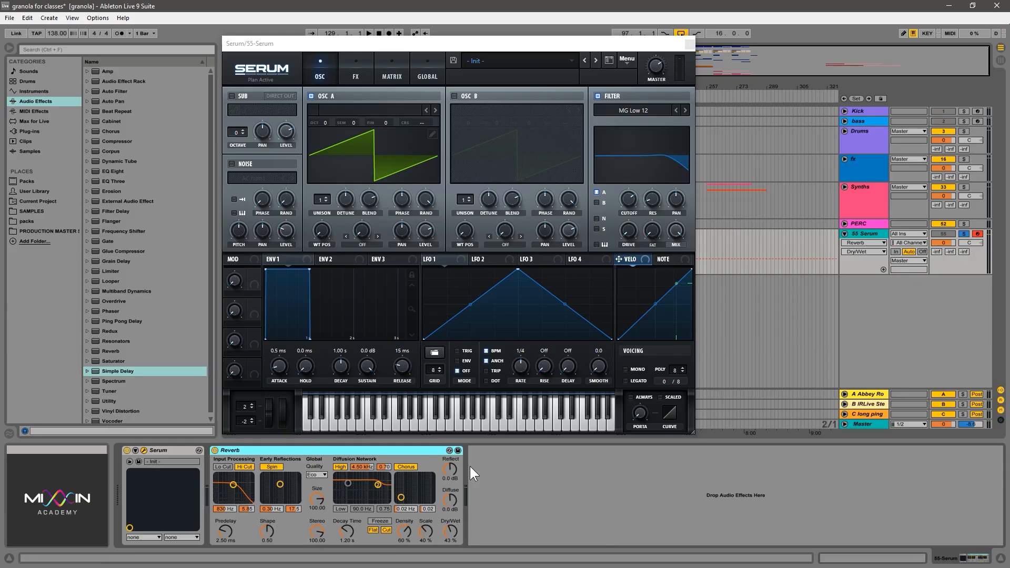
click(453, 529)
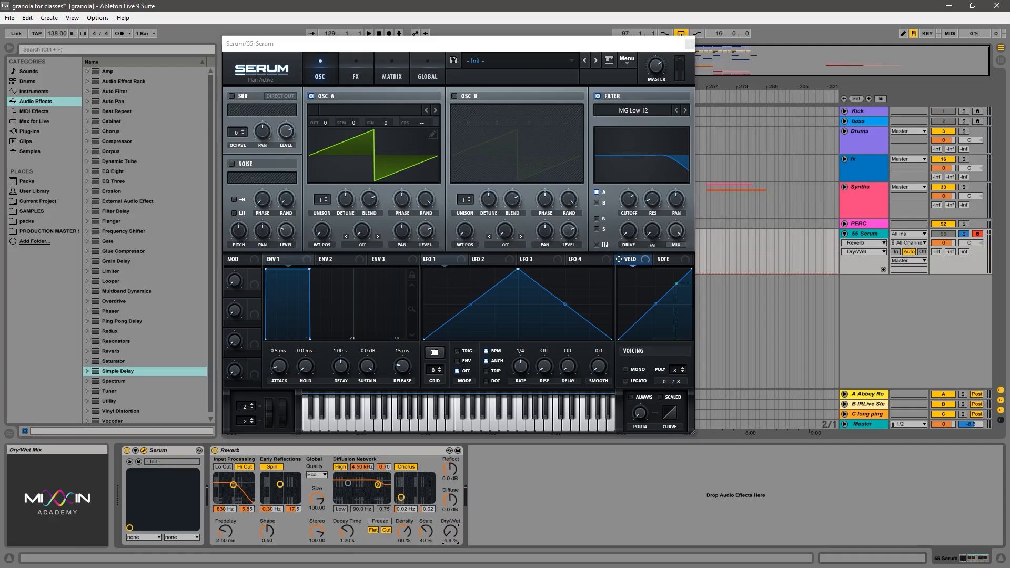
- Set the Reverb decay to 6.83 s and pull its Dry/Wet down to 16 %
mouse_move(451, 531)
mouse_down()
mouse_move(451, 479)
mouse_move(451, 513)
mouse_up()
mouse_move(347, 531)
mouse_down()
mouse_move(347, 505)
mouse_move(359, 534)
mouse_up()
drag(452, 531, 453, 537)
drag(450, 530, 449, 560)
- Delete the Reverb and add a Chorus after Serum
click(384, 451)
key(Delete)
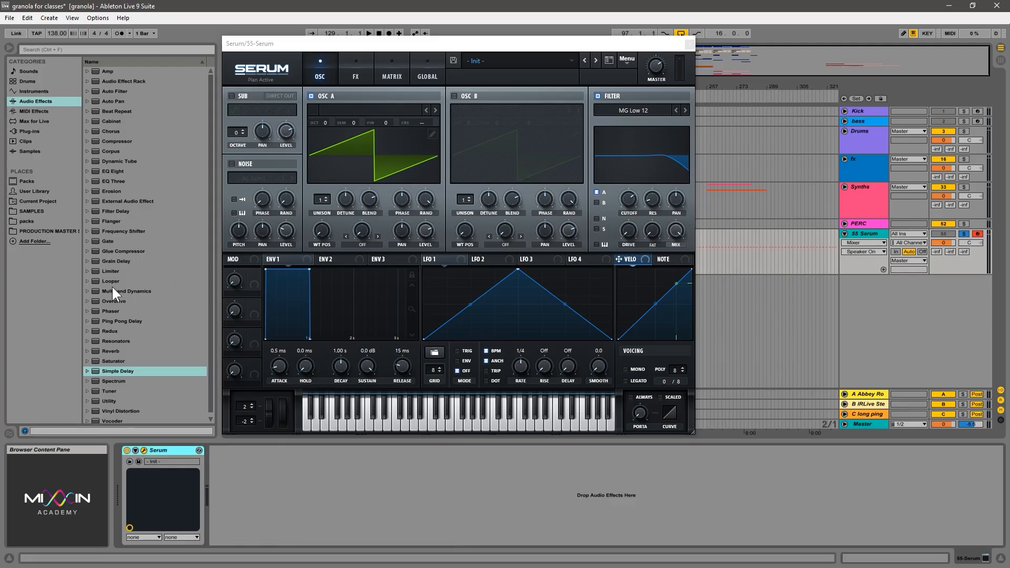
drag(109, 132, 345, 552)
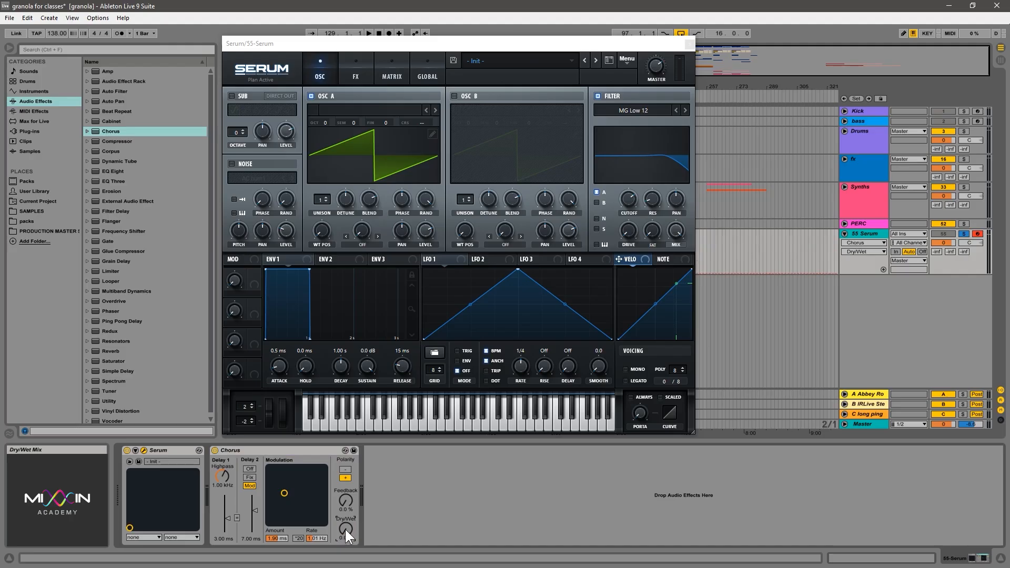
- Set the Chorus about half wet with Delay 2 at 19.4 ms, then mute it to compare
drag(347, 529, 348, 504)
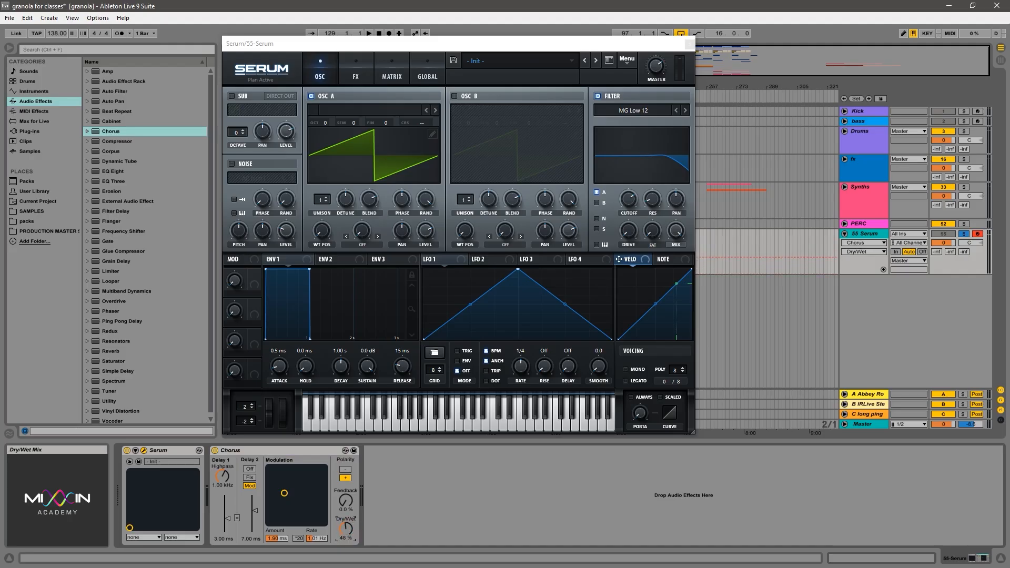
click(228, 507)
mouse_move(243, 509)
mouse_down()
mouse_move(244, 495)
mouse_move(254, 501)
mouse_move(226, 509)
mouse_move(244, 502)
mouse_up()
click(294, 451)
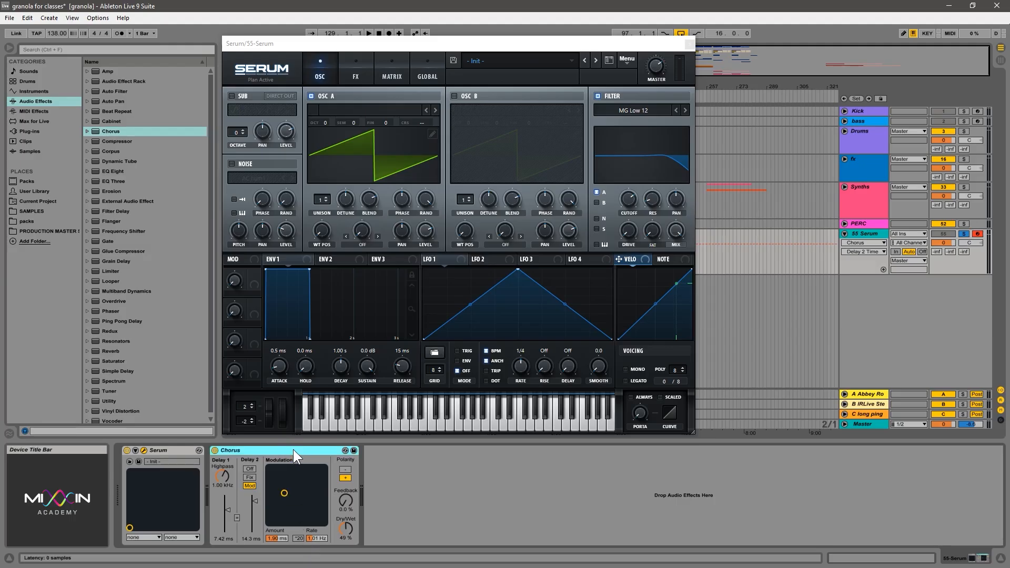
drag(347, 529, 346, 530)
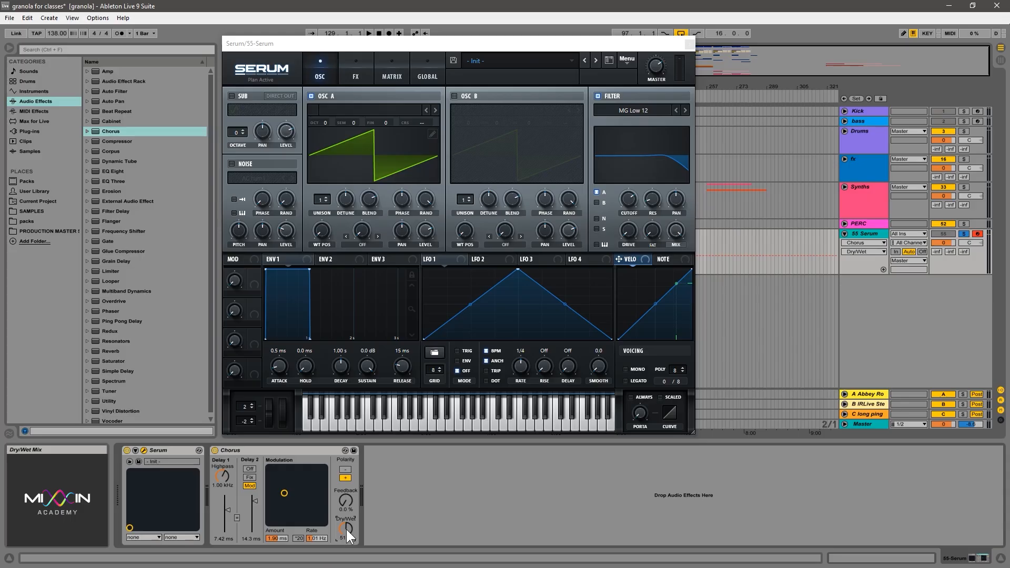
- Set Chorus Delay 1 to 7.76 ms, fully wet, with feedback at 23 %
click(260, 450)
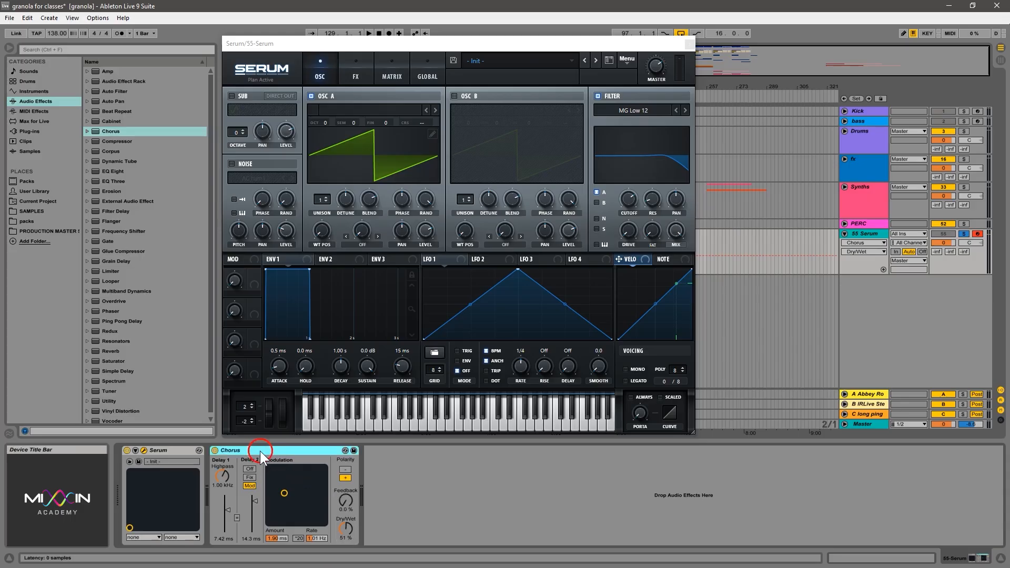
drag(226, 511, 226, 504)
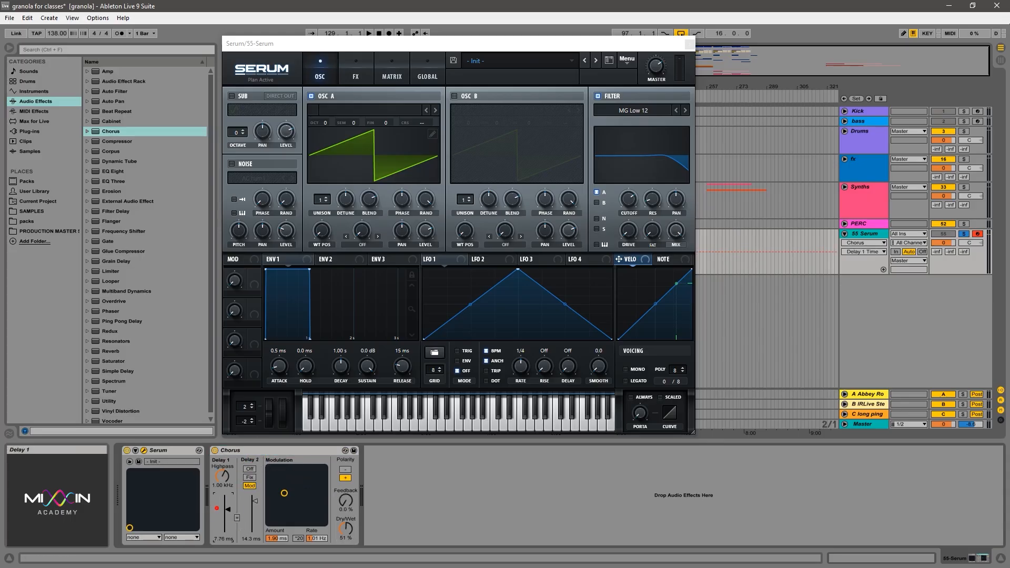
drag(346, 529, 346, 550)
drag(344, 506, 344, 529)
- Replace the Chorus after Serum with a Flanger
click(264, 450)
key(Delete)
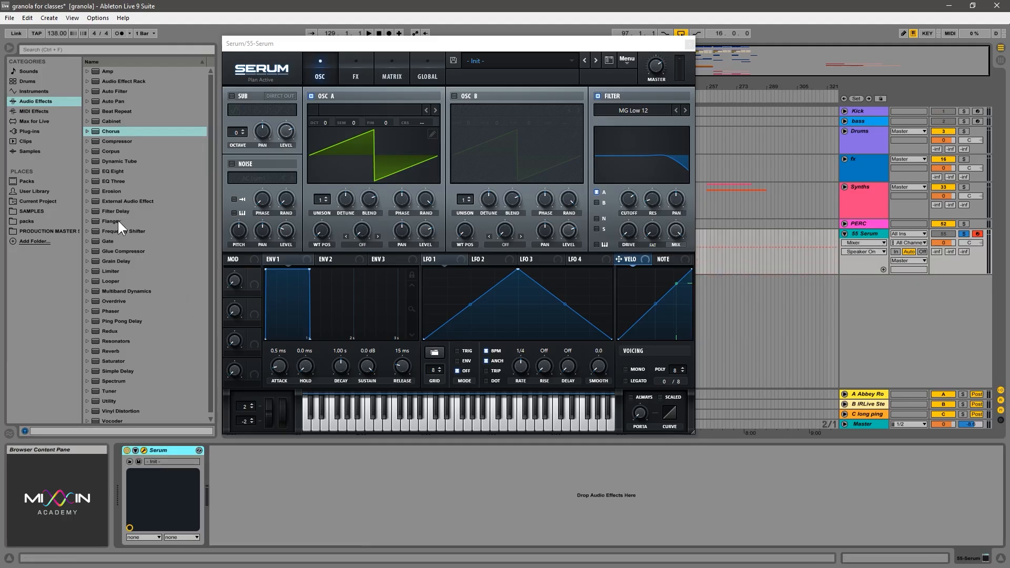
drag(118, 220, 295, 484)
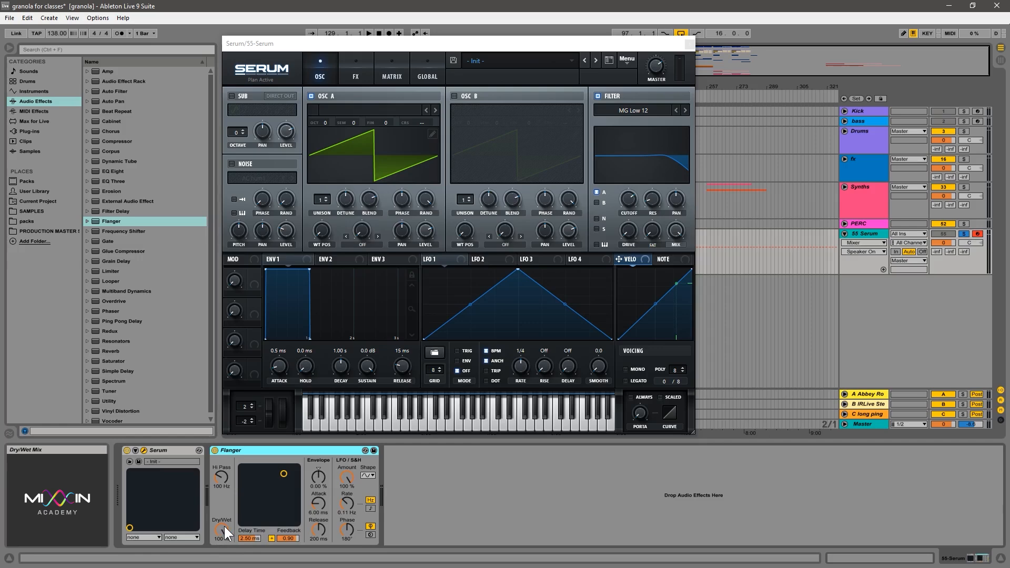
- Set the Flanger's Dry/Wet to about 73 % and its delay time to 4.70 ms
mouse_move(225, 529)
mouse_down()
mouse_move(225, 559)
mouse_move(223, 528)
mouse_up()
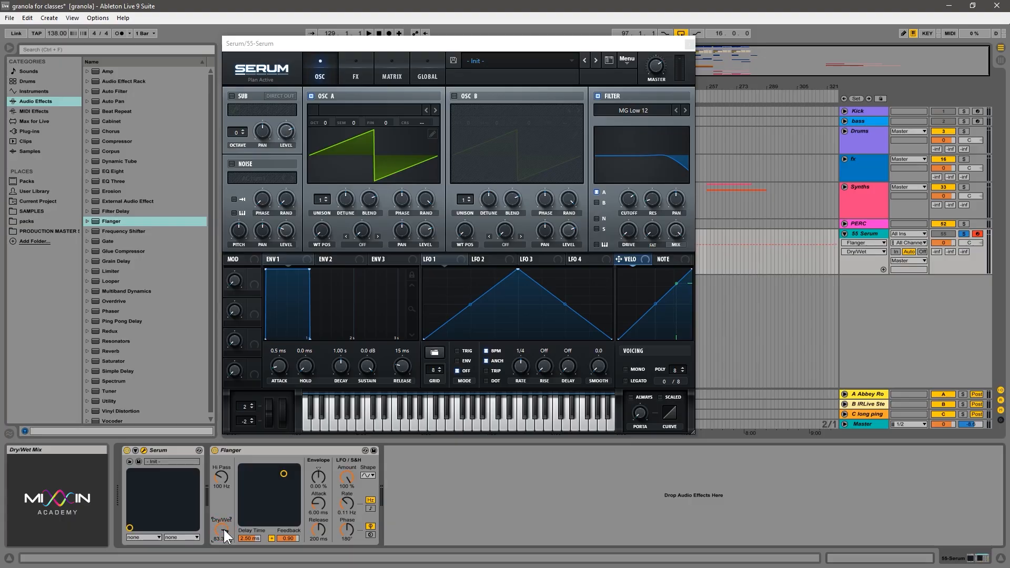
drag(223, 525, 222, 528)
drag(255, 538, 260, 539)
- Raise the Flanger's Hi Pass cutoff from 100 Hz to about 254 Hz
click(290, 451)
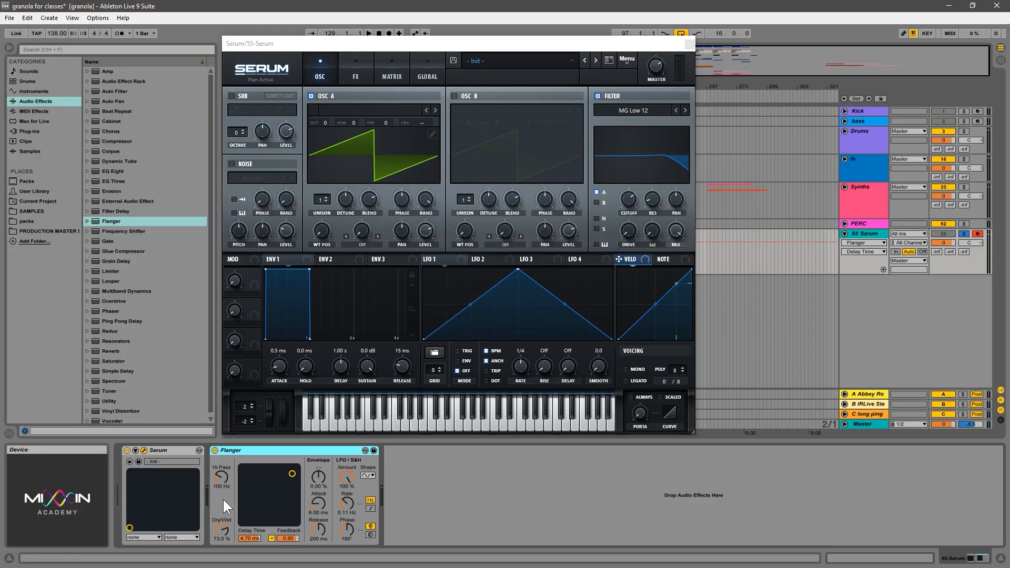
drag(225, 481, 225, 460)
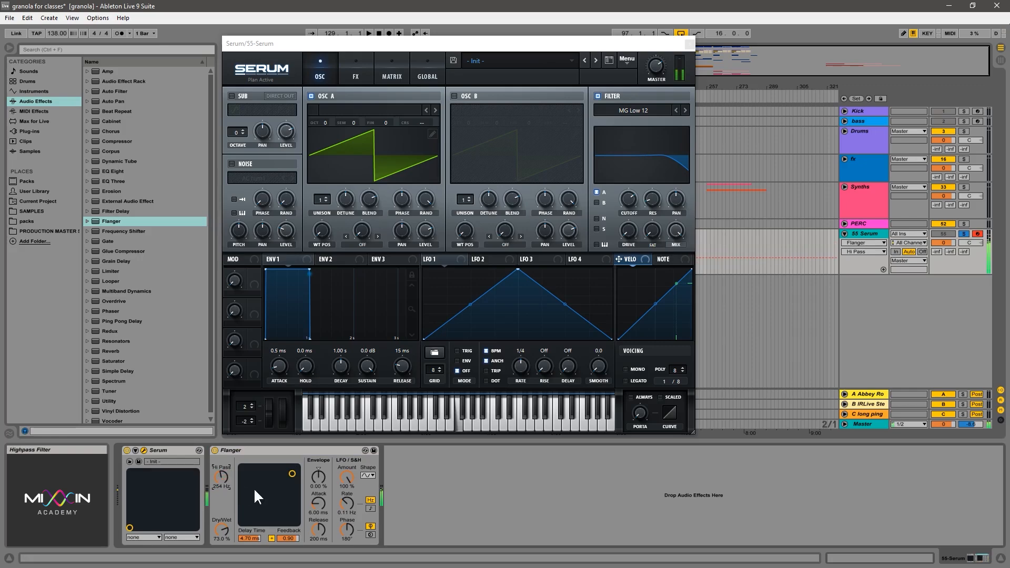